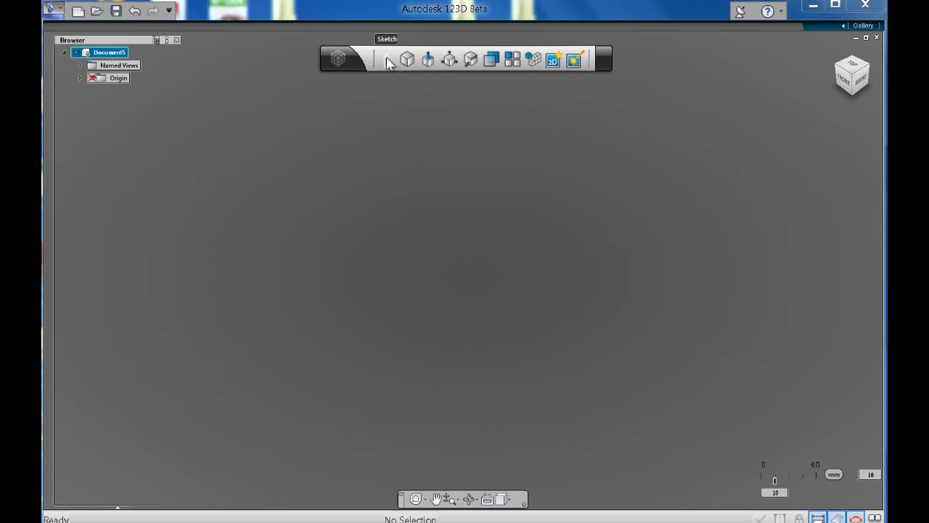
Start a new sketch with the Line tool from the Sketch menu
click(387, 61)
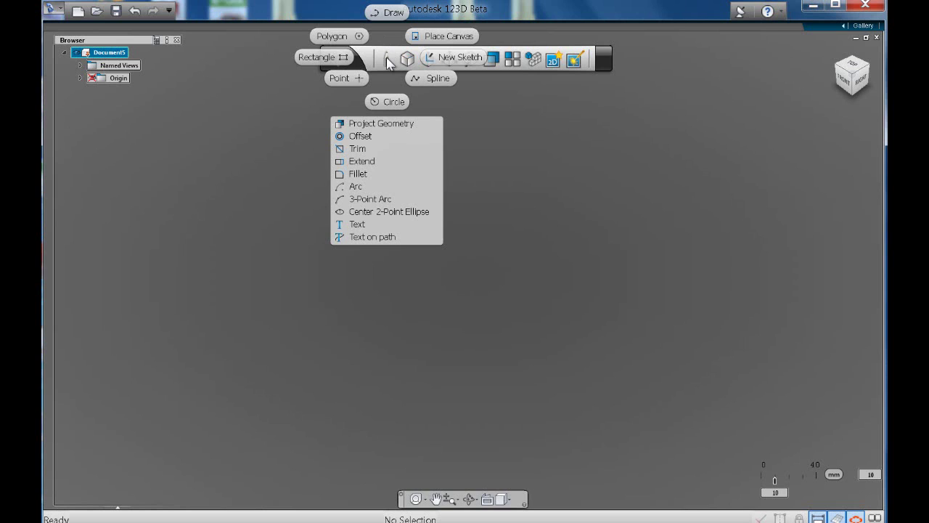
click(387, 13)
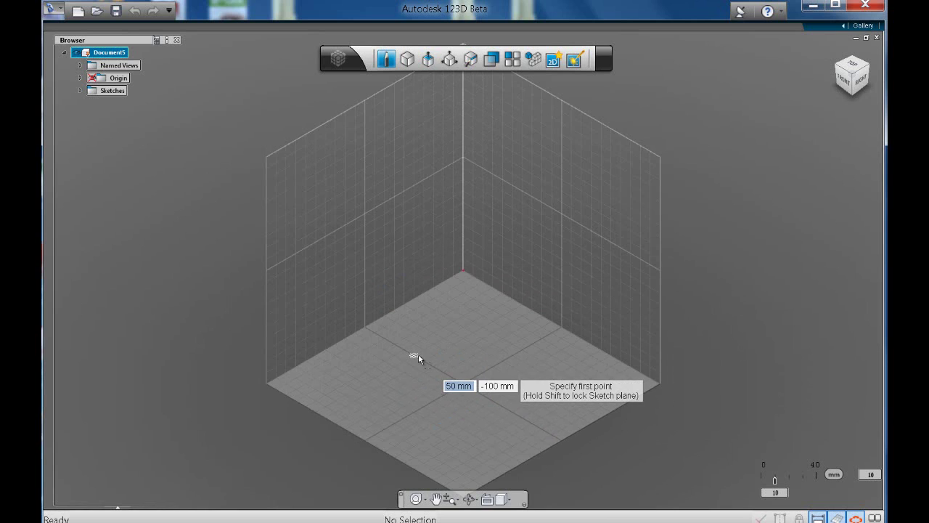
Draw a 75 mm straight line on the floor grid, then end the line tool
click(413, 356)
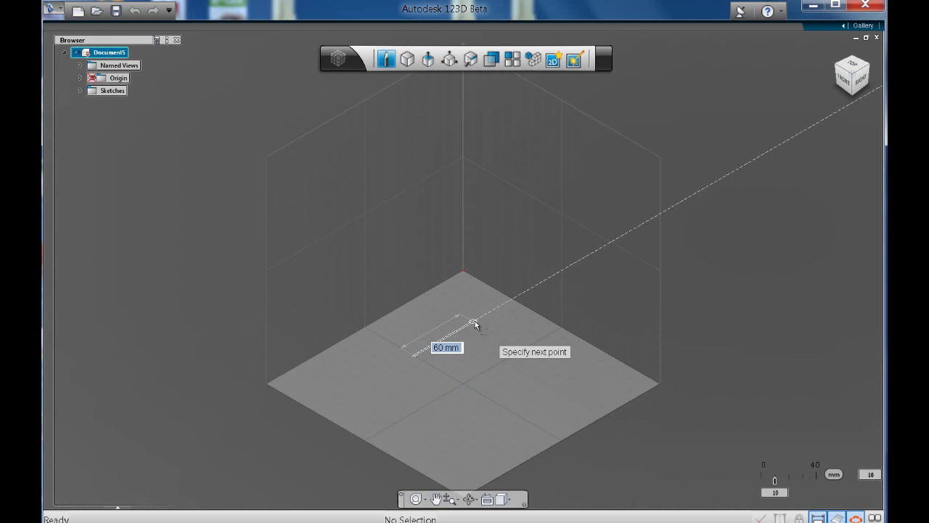
text(75)
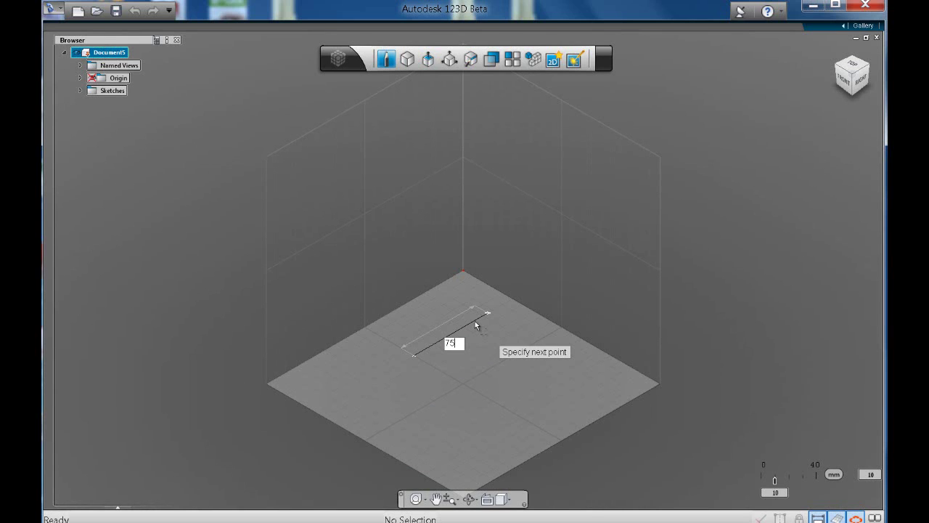
key(Return)
key(Escape)
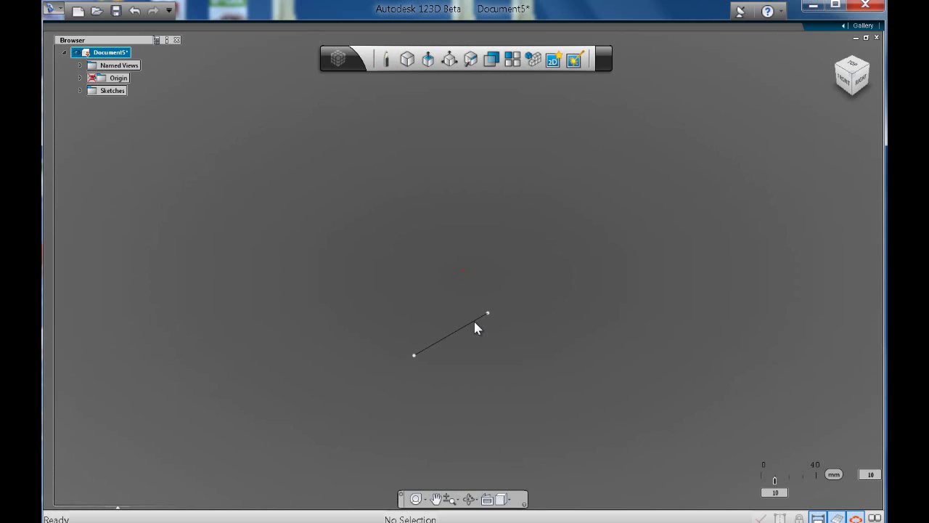
From the top view, draw a 110 mm horizontal line from the vertical line's top end
click(860, 73)
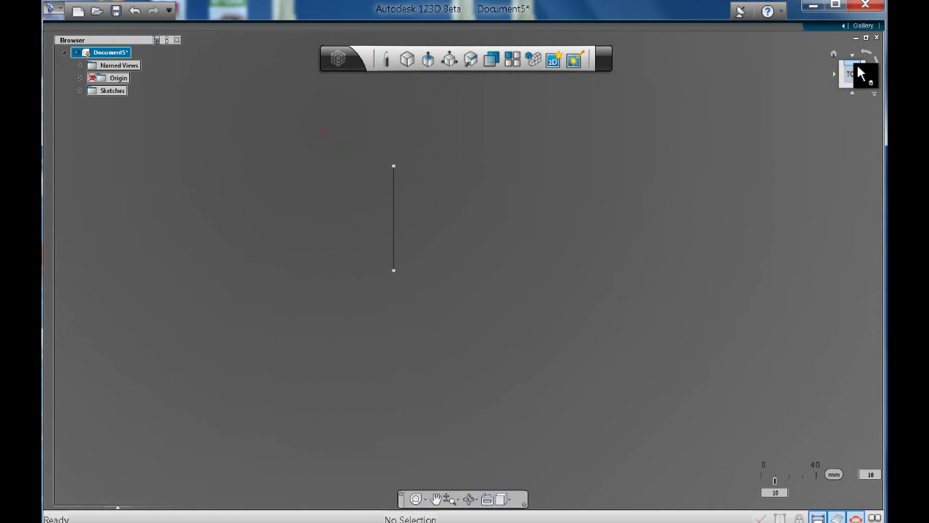
click(386, 64)
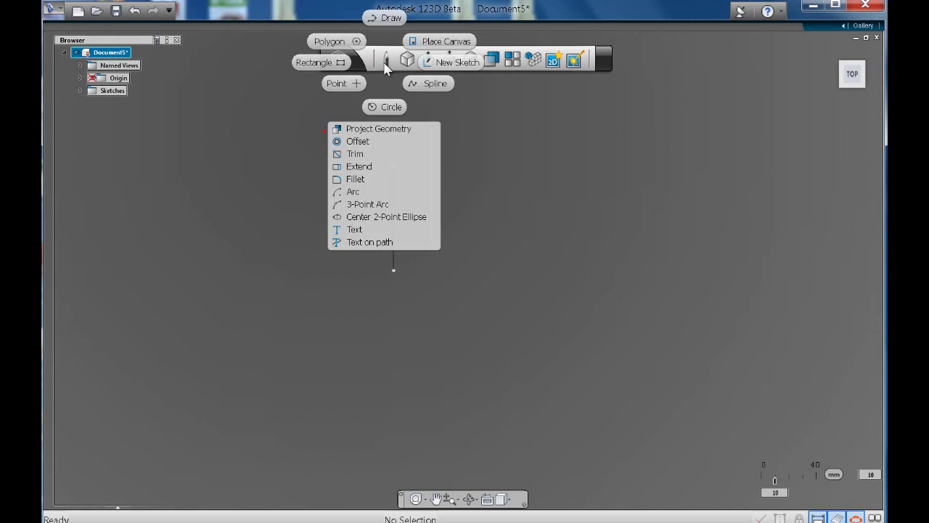
click(388, 22)
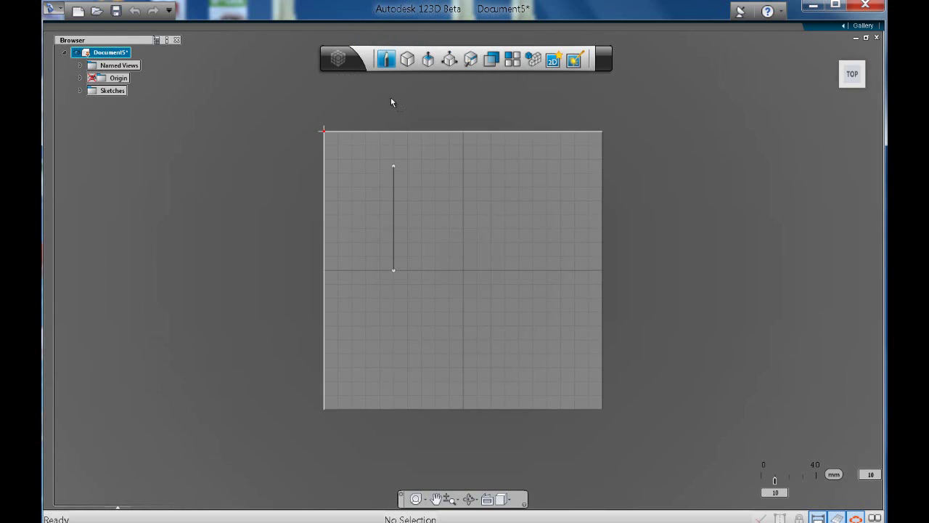
click(394, 166)
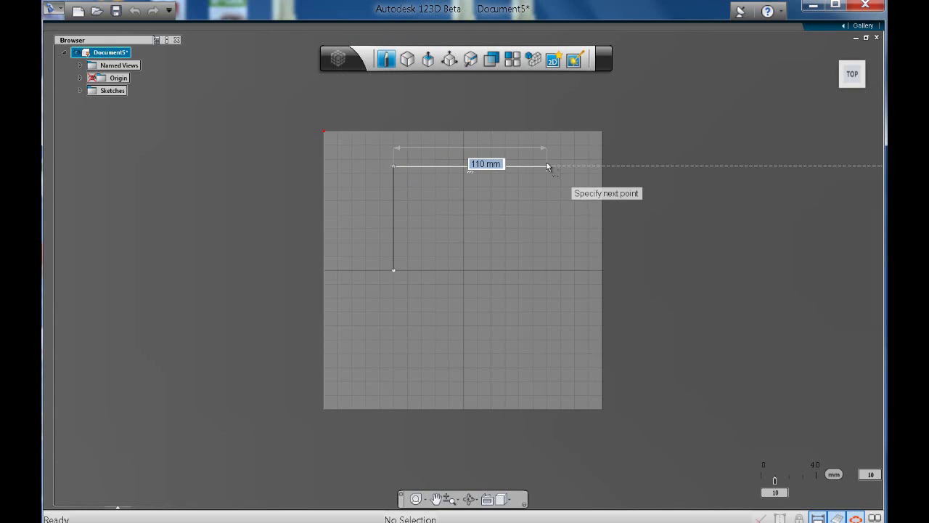
text(110)
key(Return)
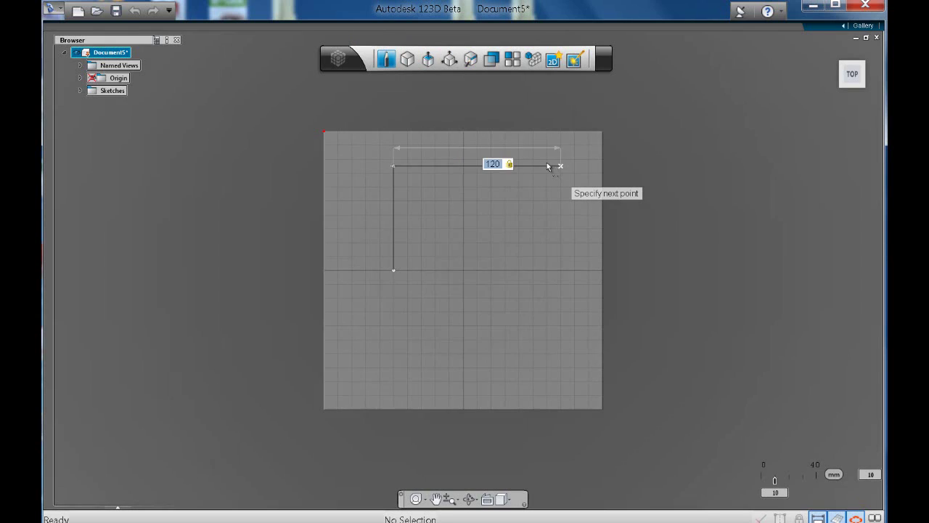
key(Escape)
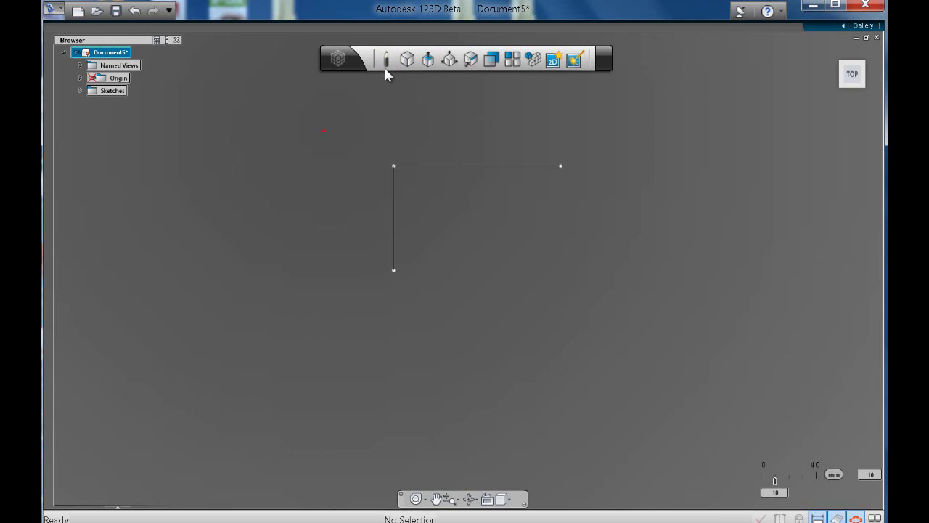
Draw connected lines down the right side: a stepped notch, a diagonal edge, and the bottom edge leftward
mouse_move(386, 62)
click(389, 18)
click(562, 165)
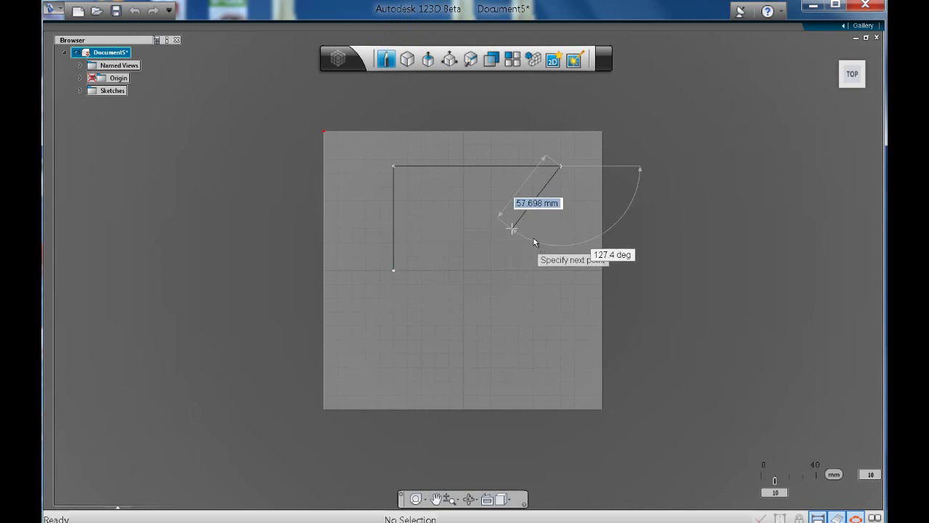
click(561, 228)
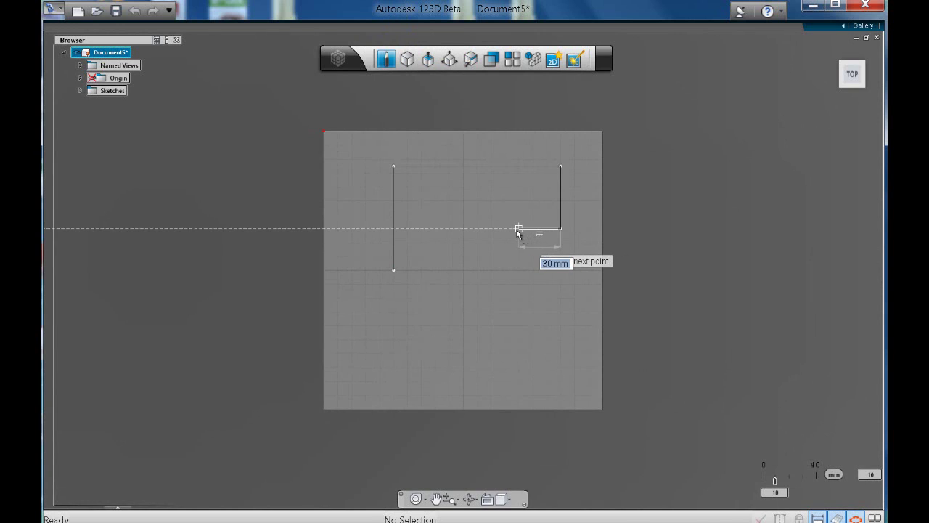
click(518, 228)
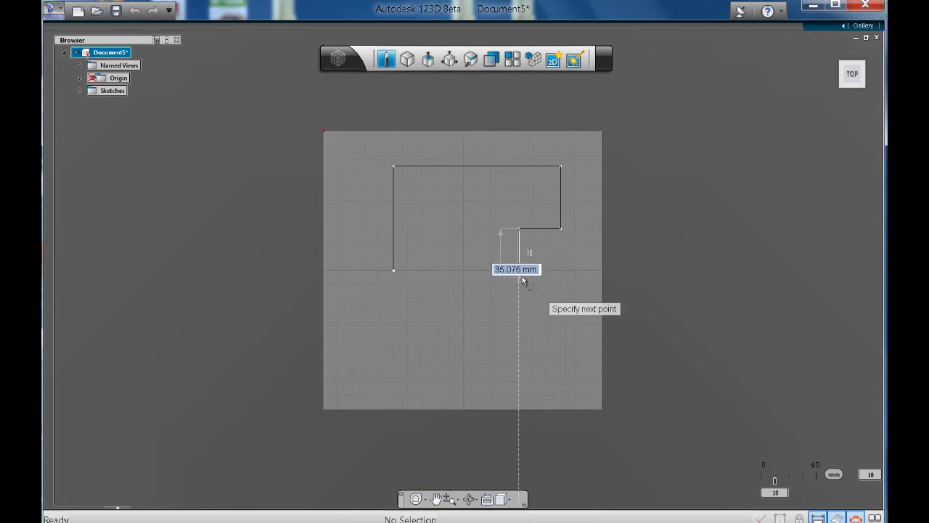
click(519, 272)
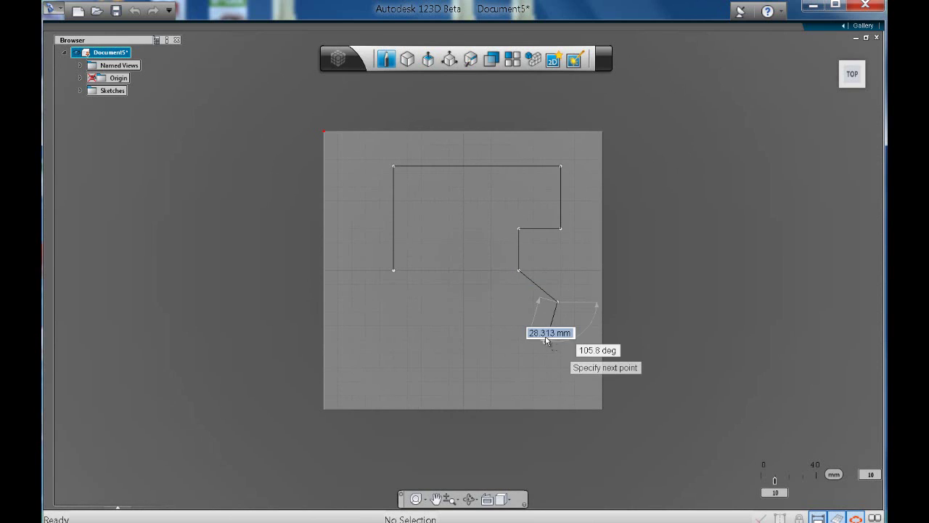
click(558, 300)
click(558, 349)
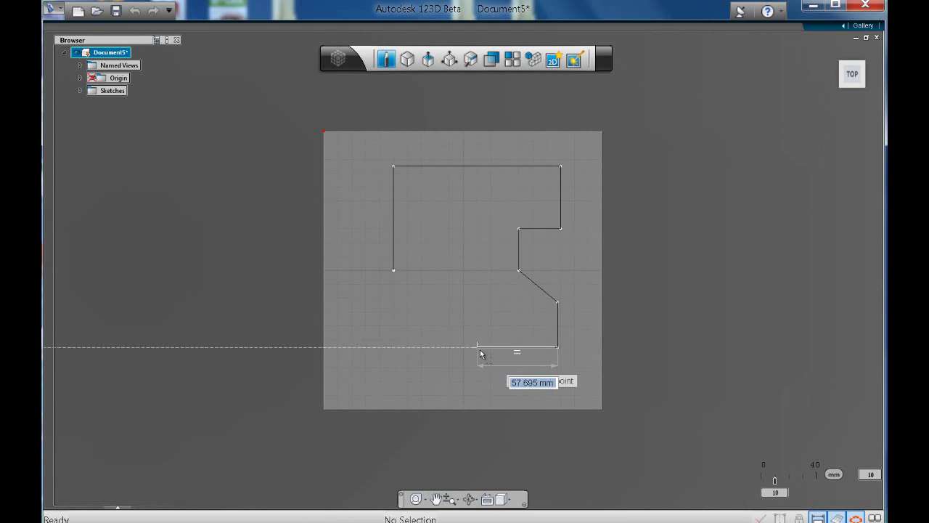
click(478, 348)
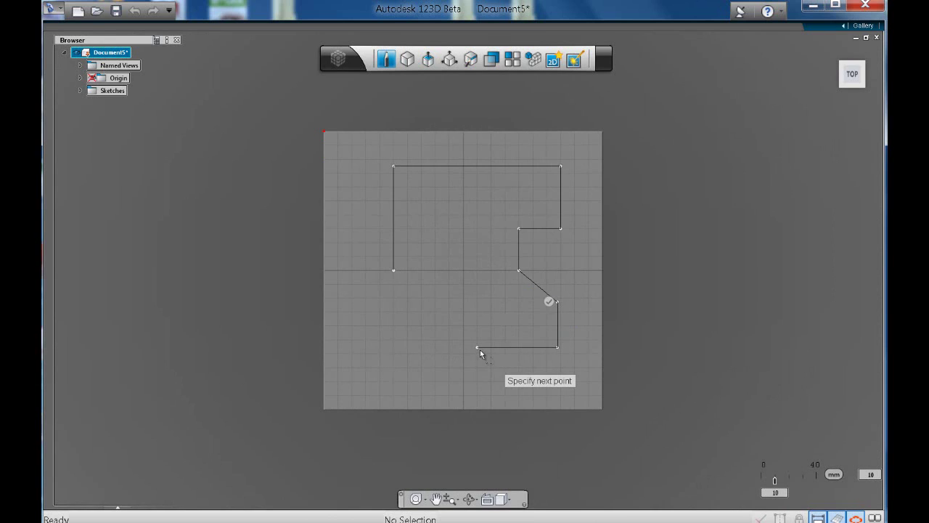
Add a curved arc at the lower left and a round notch to close the profile
click(421, 359)
mouse_move(421, 359)
mouse_down()
mouse_move(409, 342)
mouse_move(412, 312)
mouse_move(390, 335)
mouse_move(354, 308)
mouse_move(353, 362)
mouse_move(367, 369)
mouse_move(369, 310)
mouse_move(358, 277)
mouse_move(366, 255)
mouse_move(325, 258)
mouse_move(353, 284)
mouse_move(352, 229)
mouse_move(381, 239)
mouse_move(395, 275)
mouse_move(378, 271)
mouse_up()
click(678, 272)
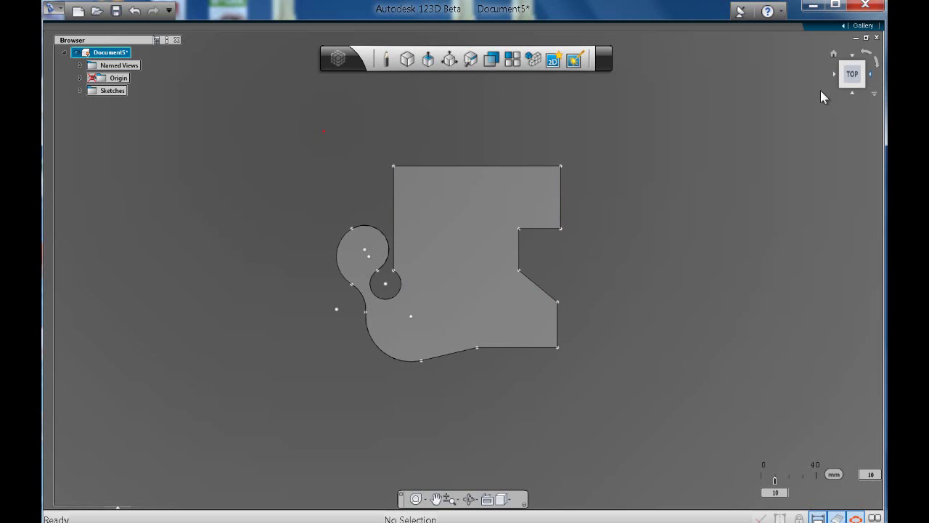
Orbit to an angled isometric view of the sketch
mouse_move(843, 87)
drag(840, 86, 845, 91)
click(845, 87)
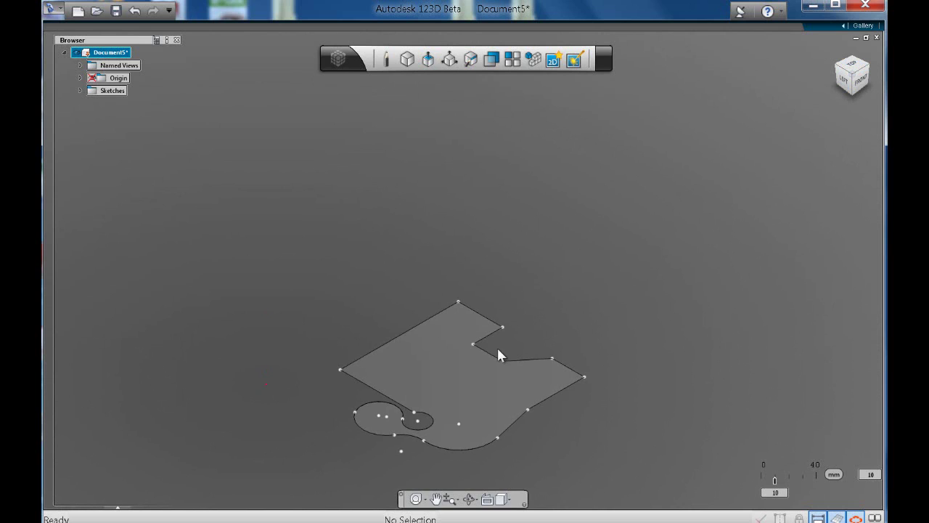
Extrude the closed sketch profile 45 mm into a solid
mouse_move(430, 64)
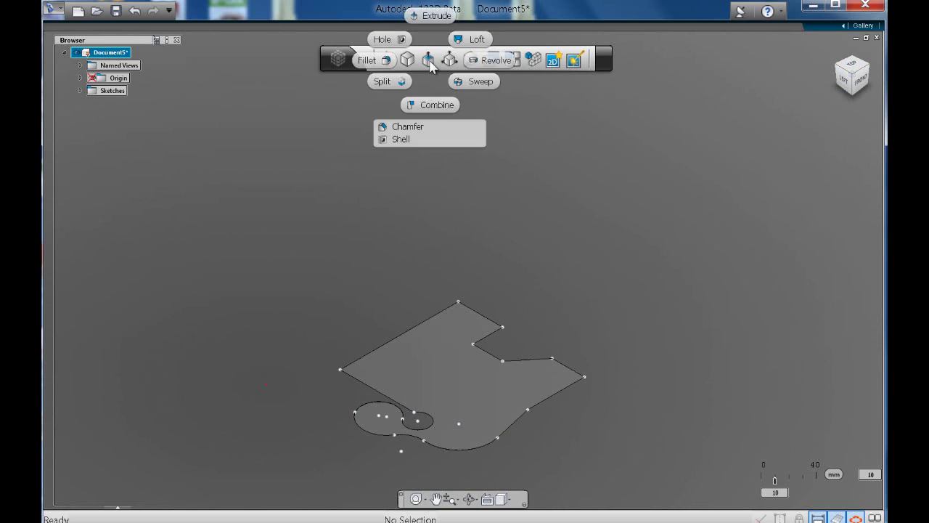
click(434, 15)
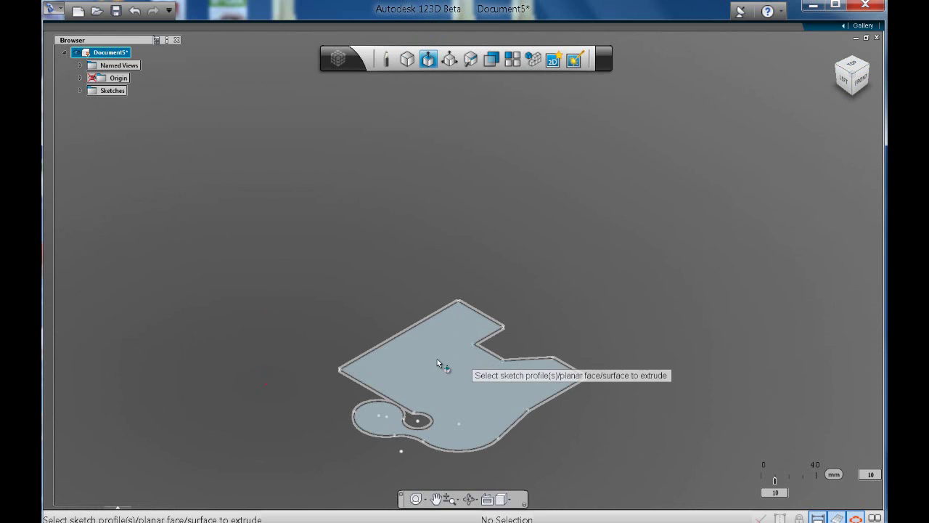
click(457, 404)
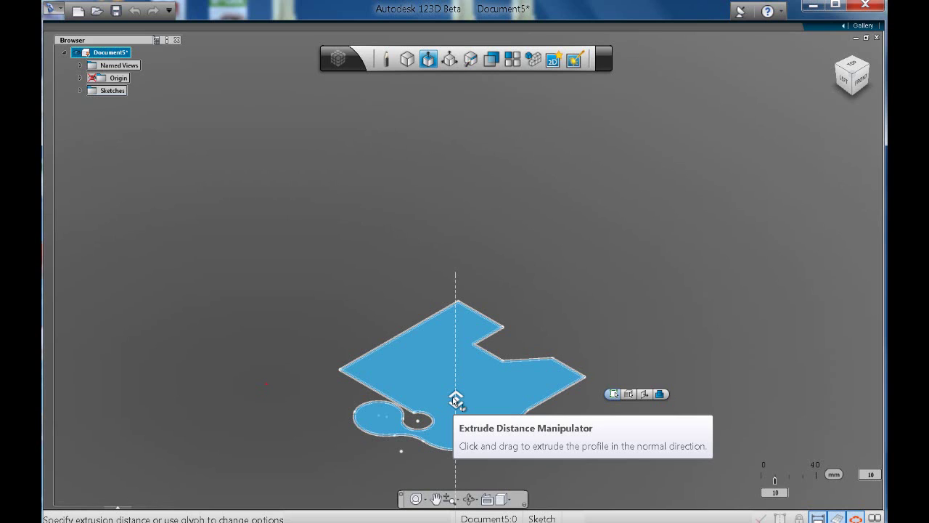
drag(455, 398, 456, 325)
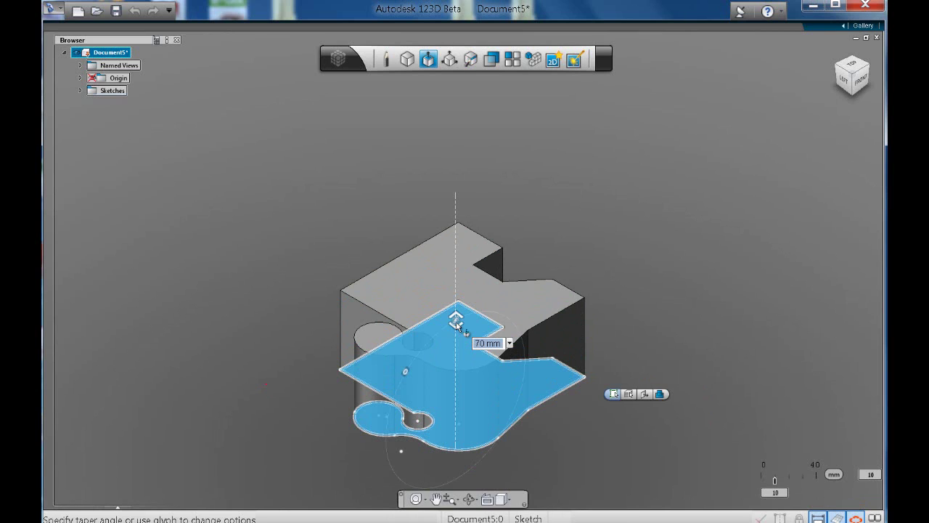
text(45)
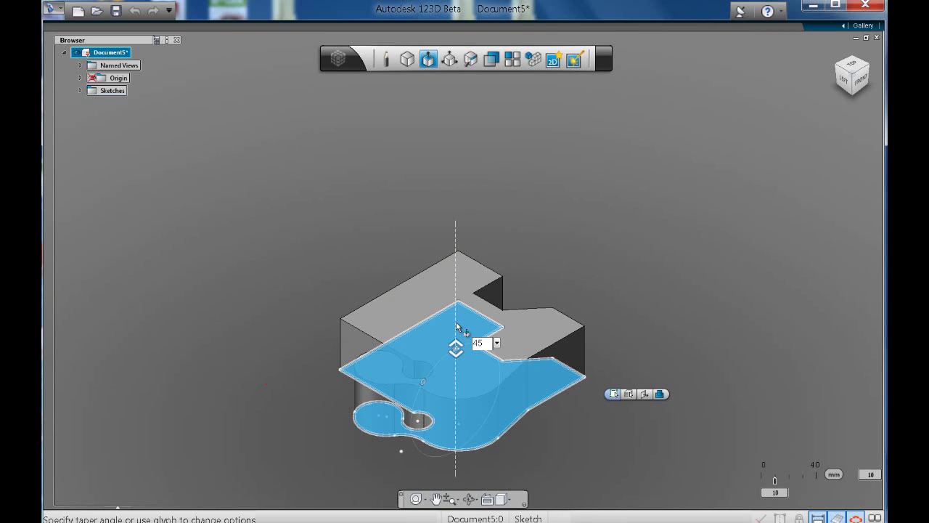
key(Return)
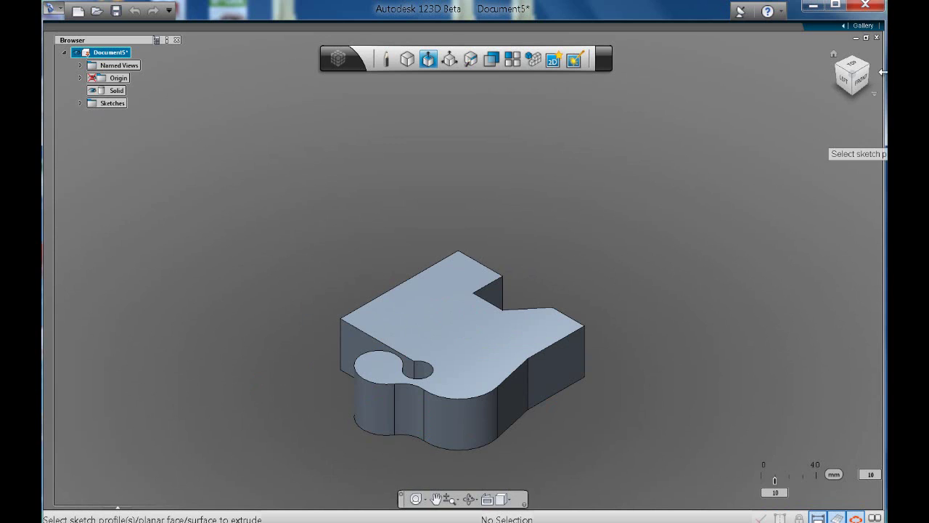
Rotate the view to inspect the block's underside, top, and another side
click(854, 92)
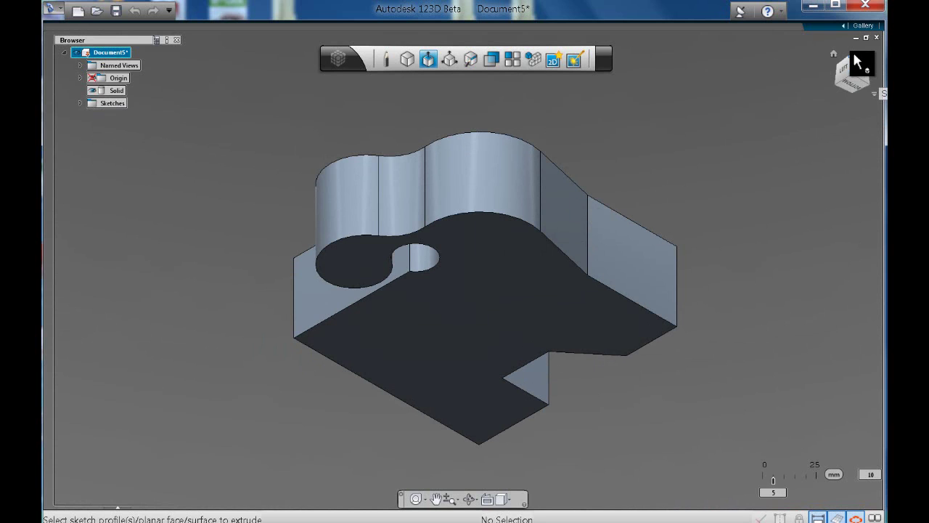
click(859, 69)
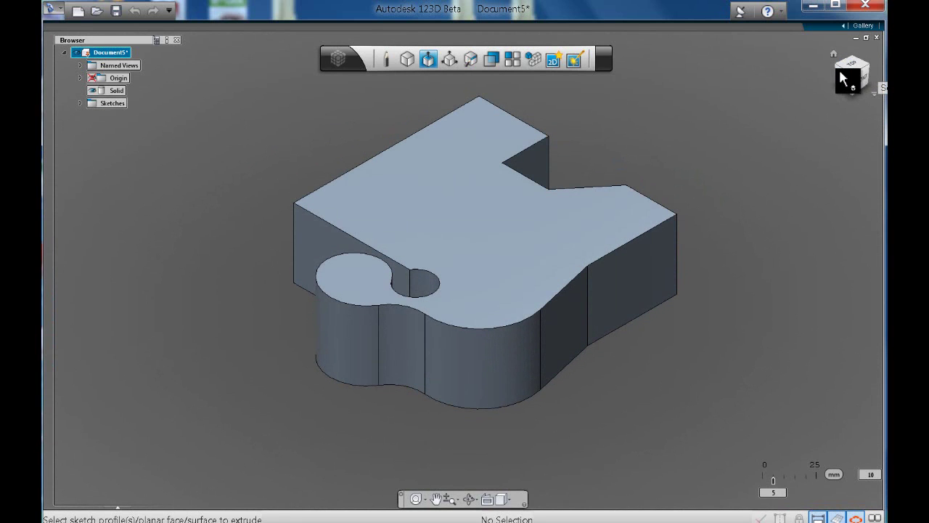
click(840, 73)
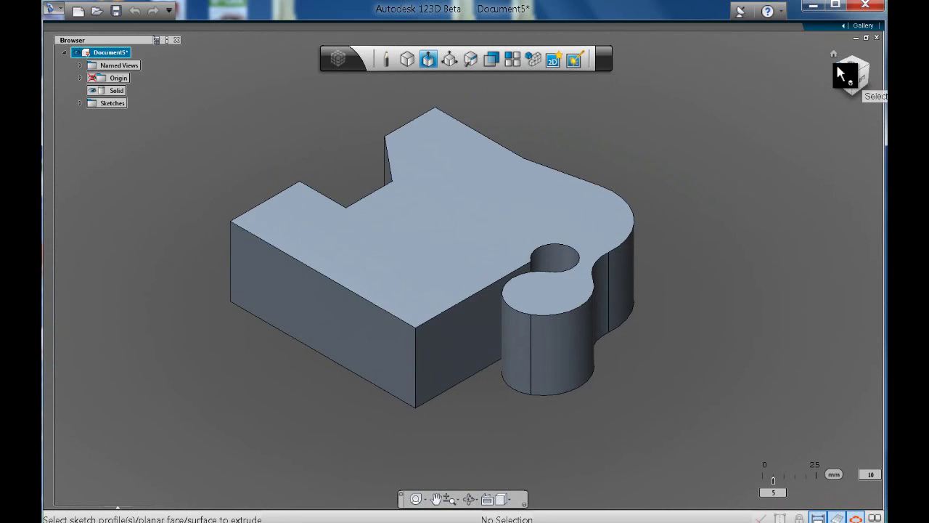